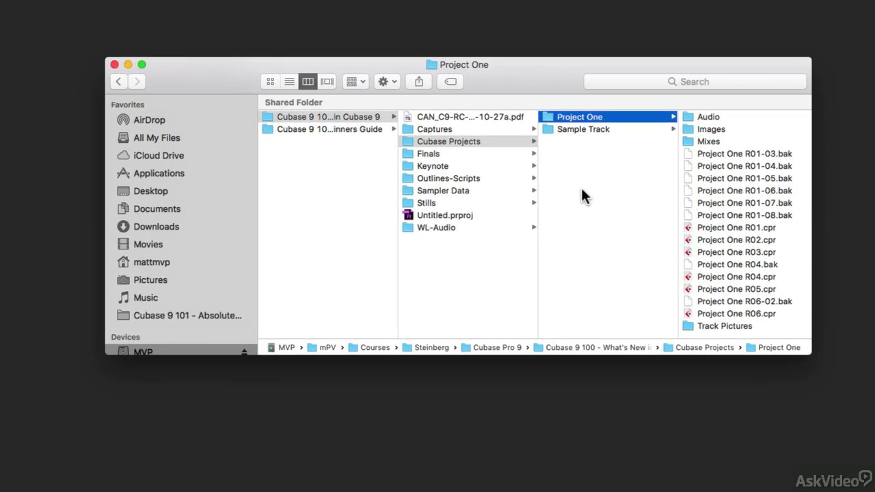
click(467, 142)
key(Return)
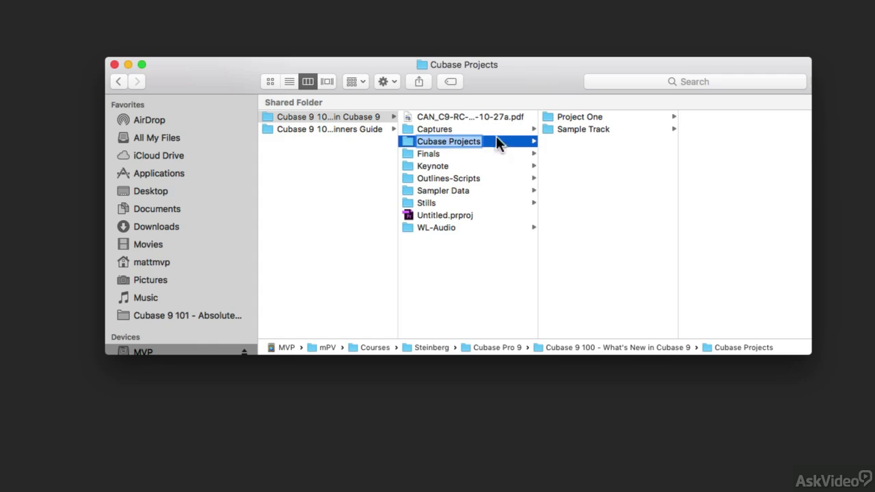
click(554, 119)
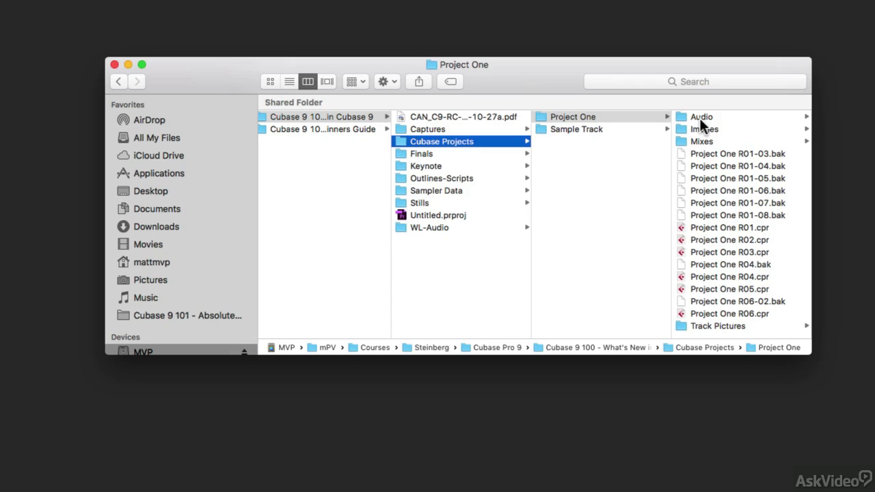
Look inside the Project One Audio folder, then preview the Project One R01.cpr file
click(699, 118)
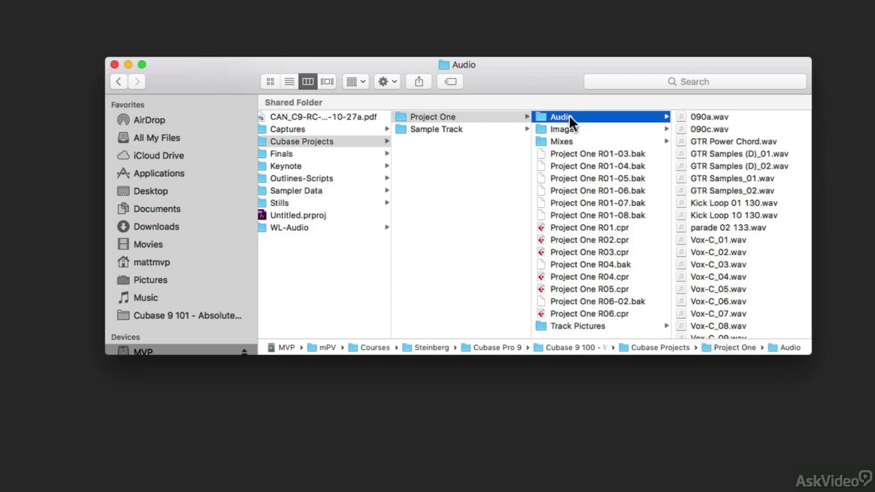
click(424, 117)
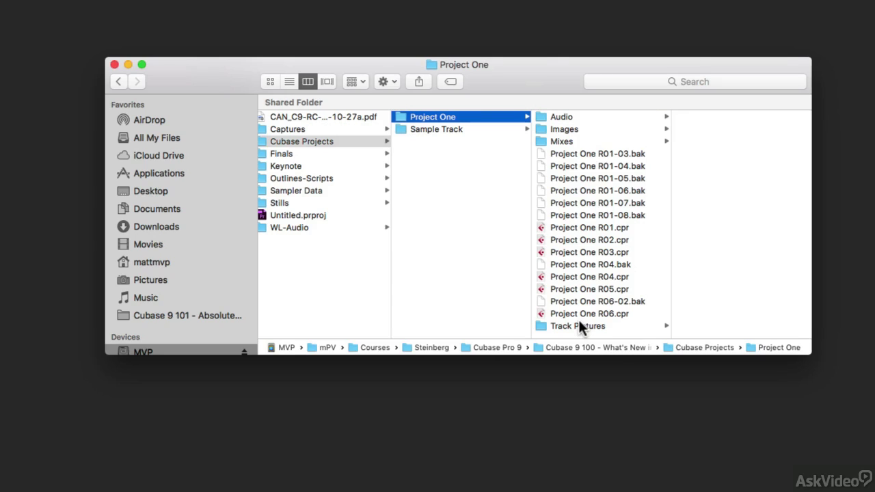
click(588, 228)
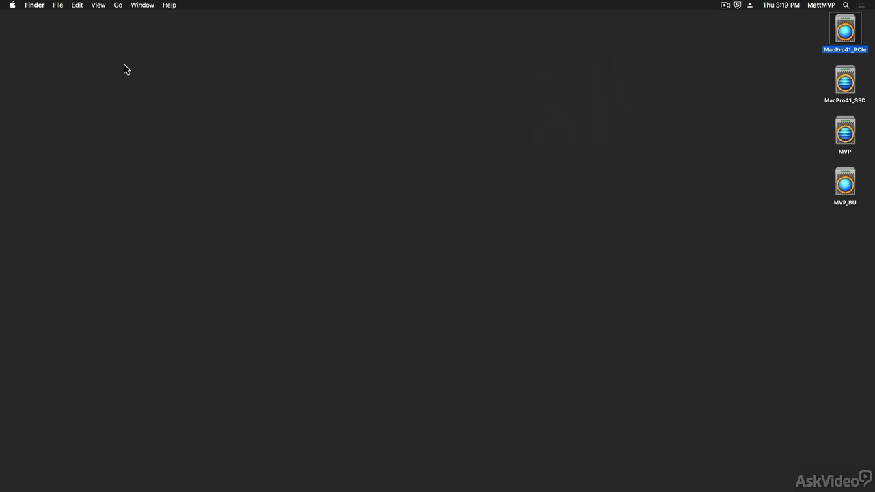
Back in Cubase, start a new project and pick the Empty template under More
key(super+Tab)
key(super+Tab)
key(super+Tab)
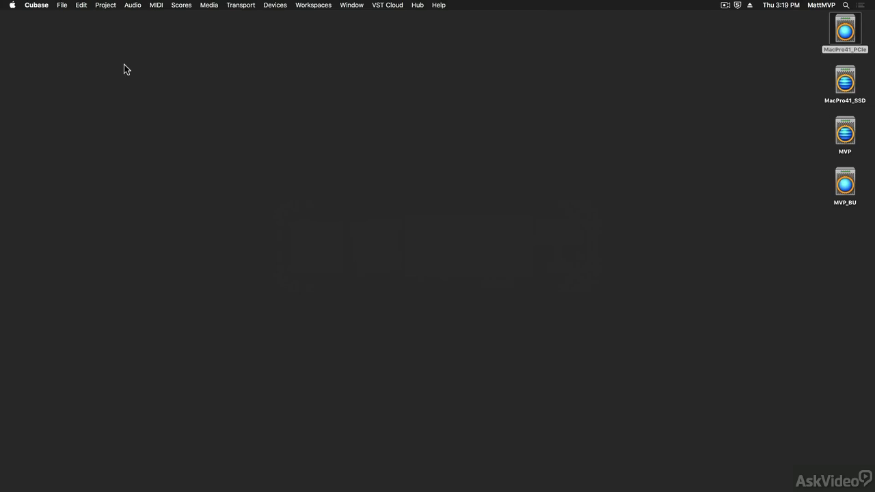
click(61, 5)
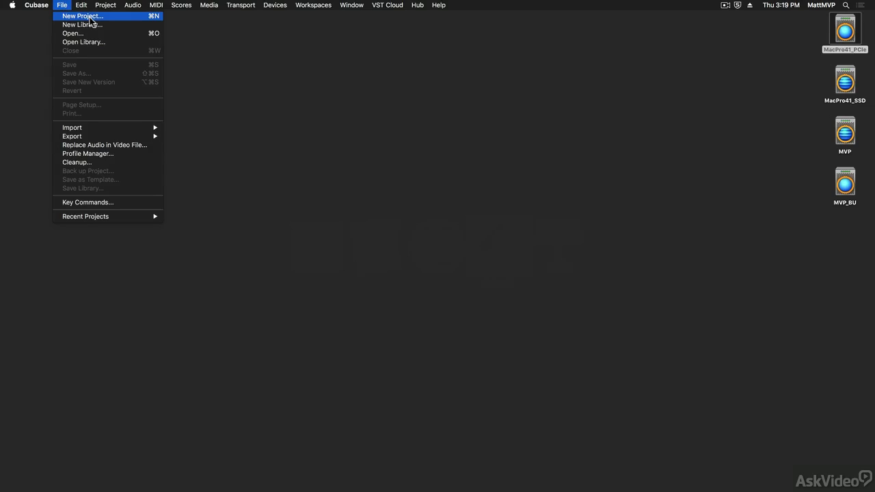
click(91, 15)
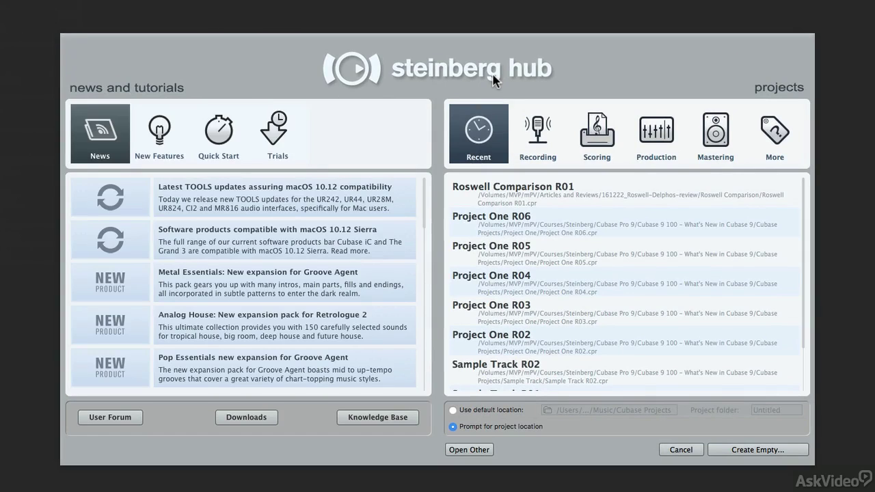
click(538, 140)
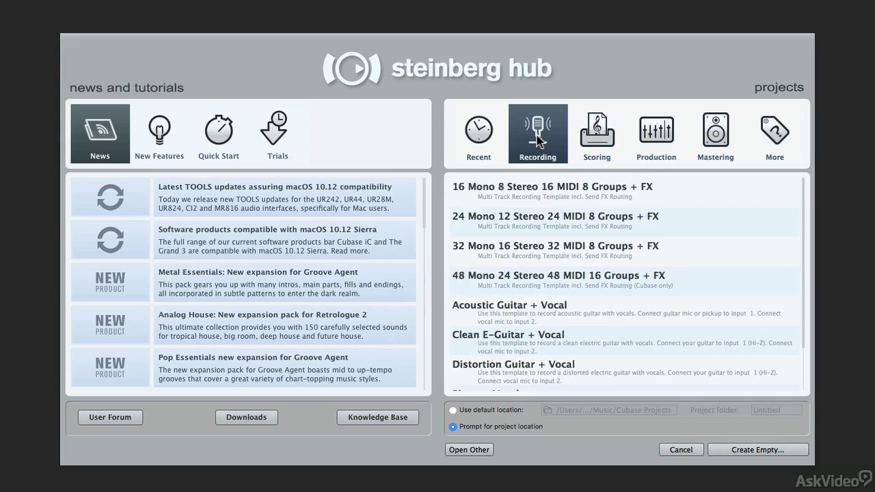
click(599, 141)
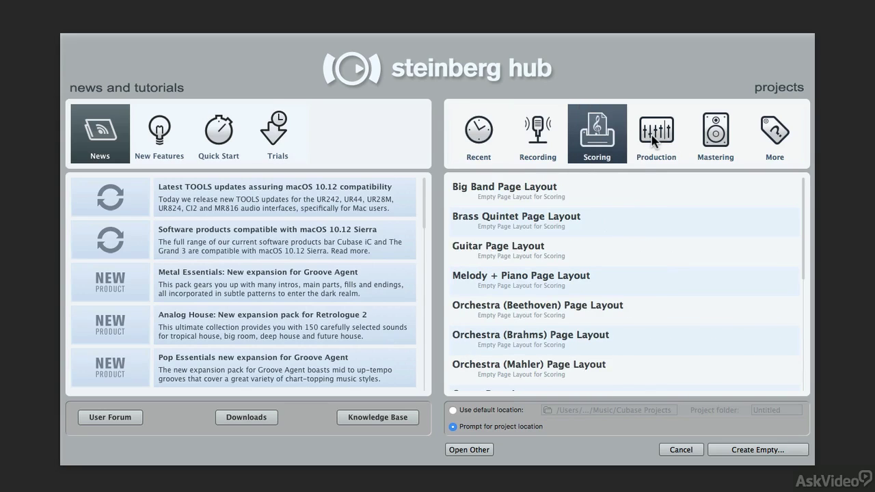
click(772, 141)
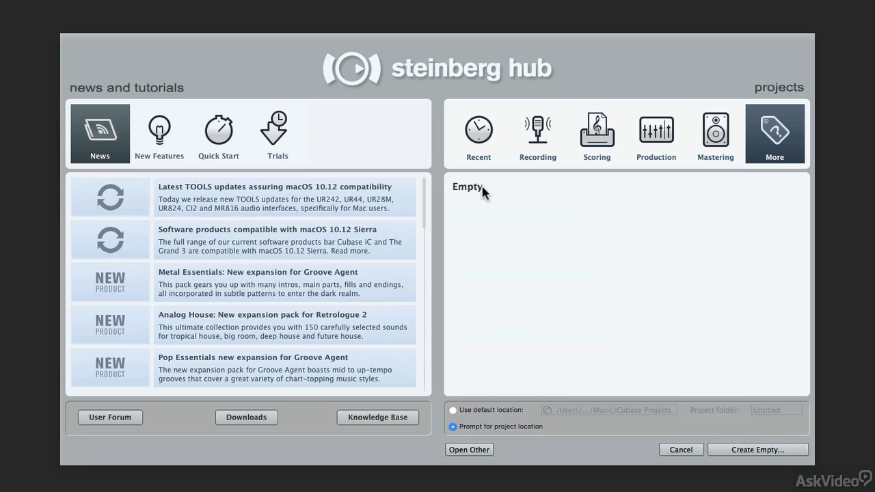
click(735, 450)
Set the project to prompt for its location and create the empty project
click(464, 410)
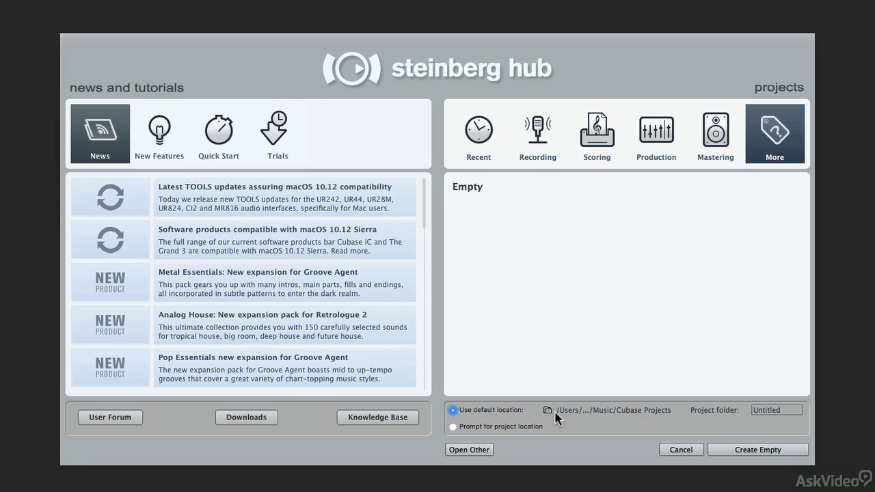
click(454, 426)
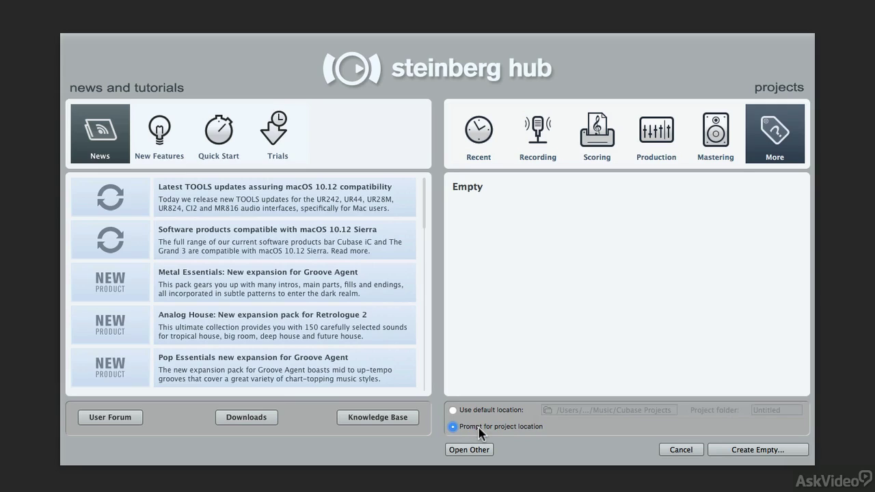
click(736, 452)
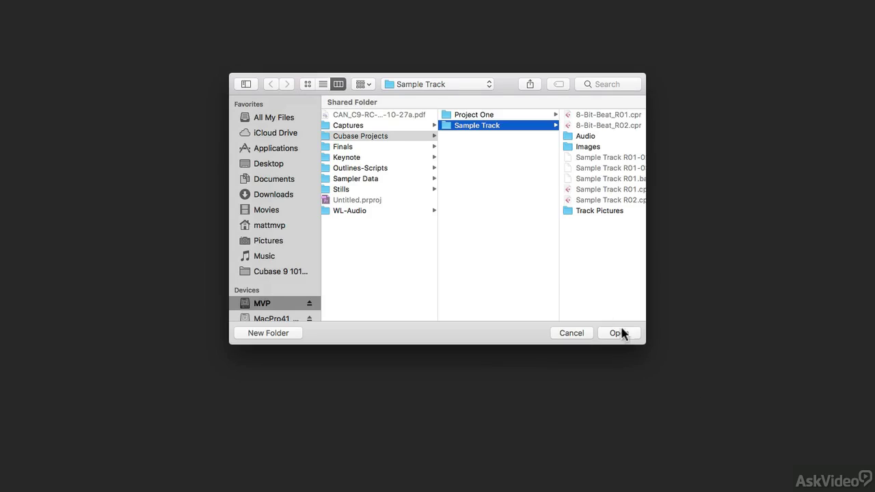
Create a new folder named 'My First Cubase Project' inside Cubase Projects
click(327, 139)
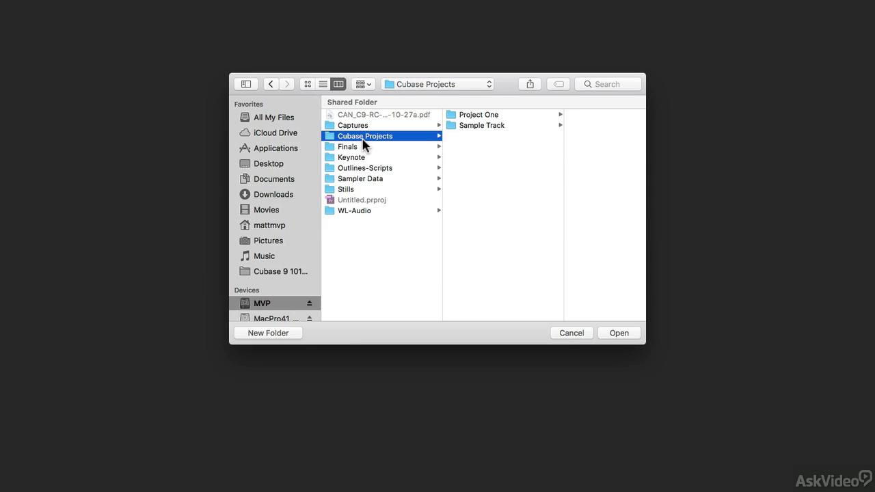
click(287, 335)
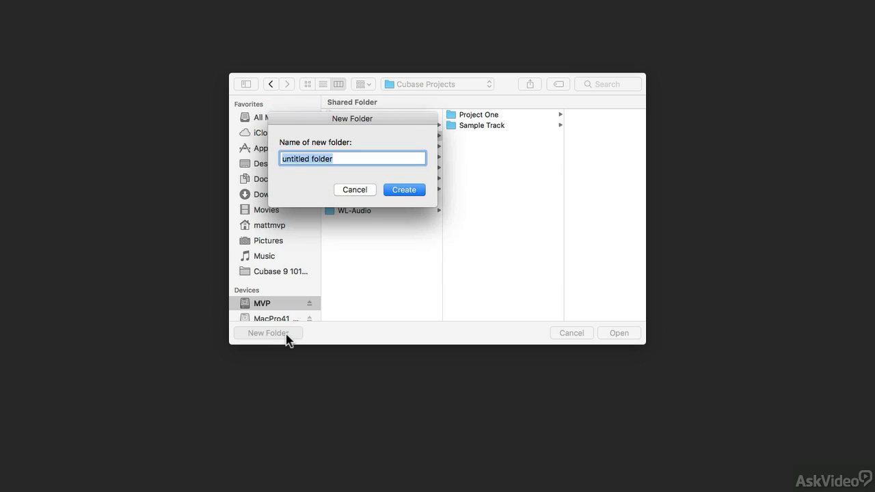
text(My First C)
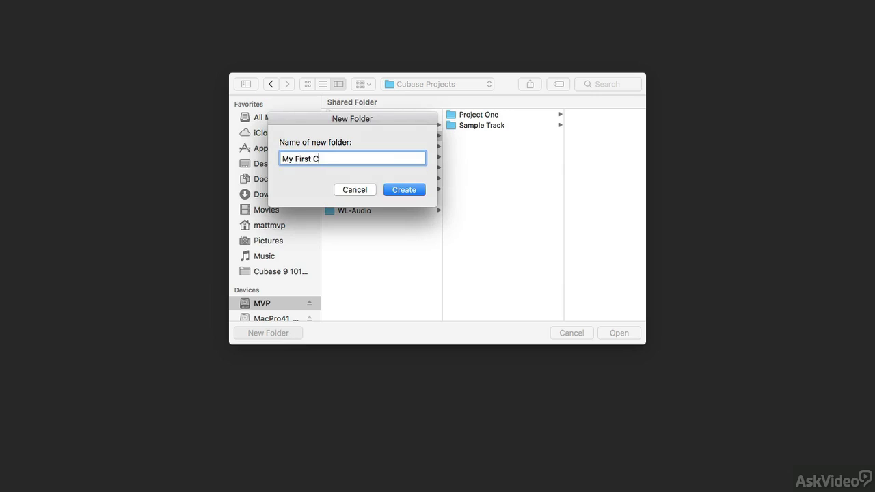
text(ubase Projec)
text(t)
key(Return)
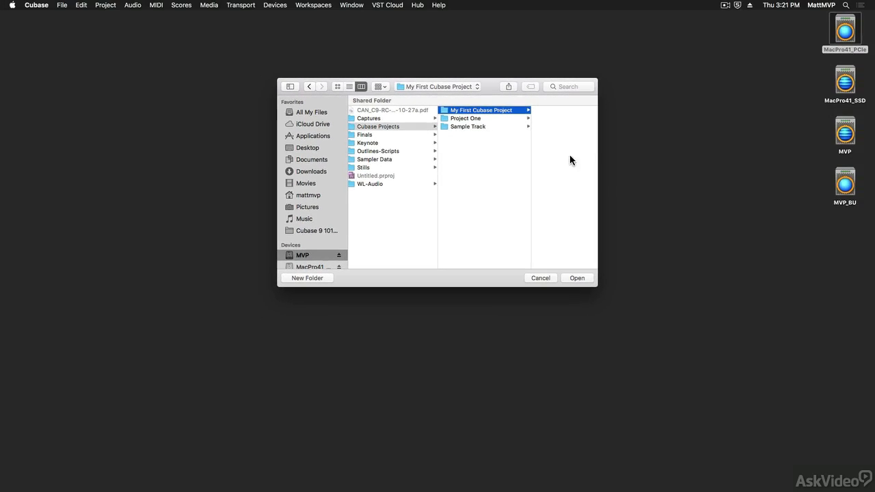
Confirm the My First Cubase Project folder as location, opening the empty Untitled1 project
click(577, 278)
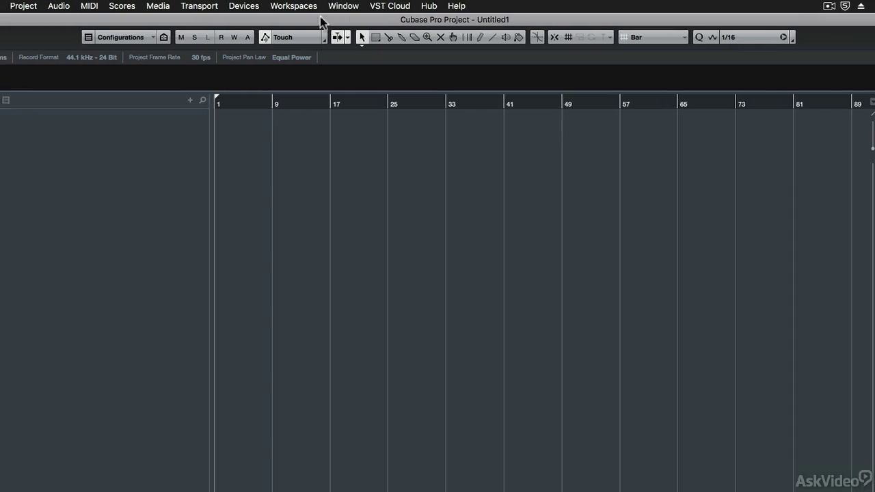
Save the project as 'My First Cubase Project R01' using File > Save As
click(81, 6)
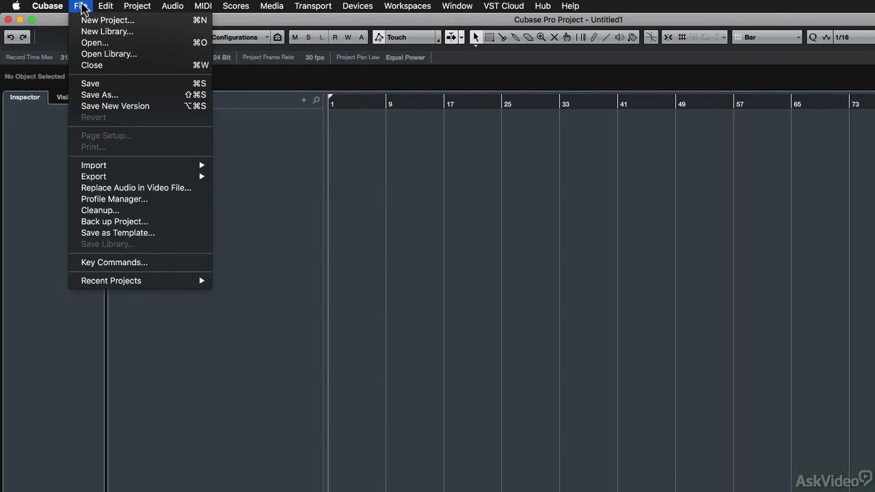
click(98, 95)
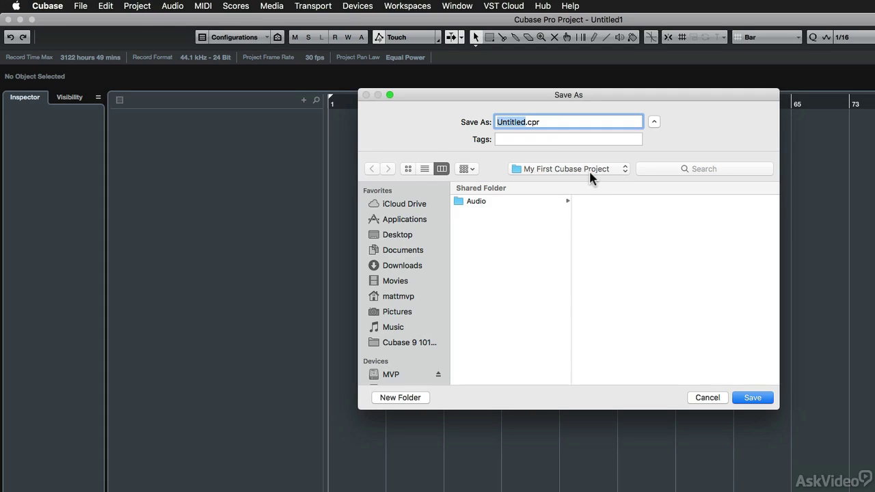
text(My First Cubase Proje)
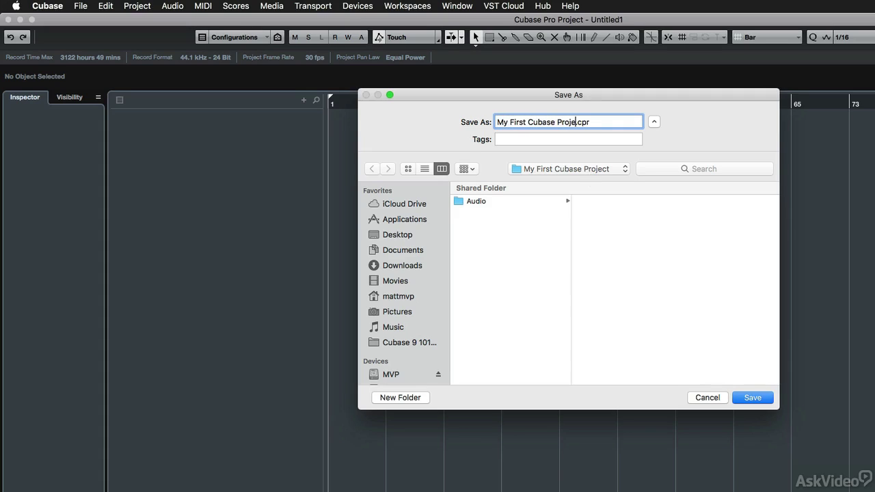
text(ct R01)
click(767, 398)
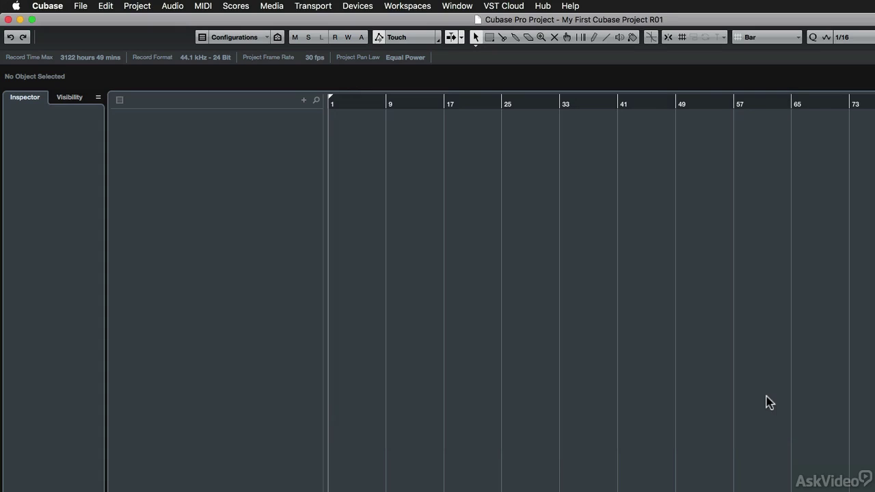
In a new Finder window, browse via Cubase Pro 9 and Cubase Projects to My First Cubase Project
key(super+Tab)
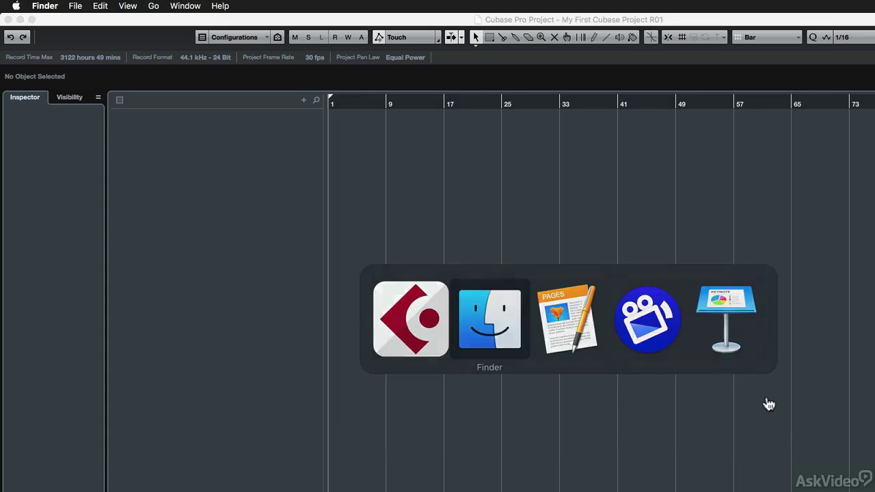
key(super+n)
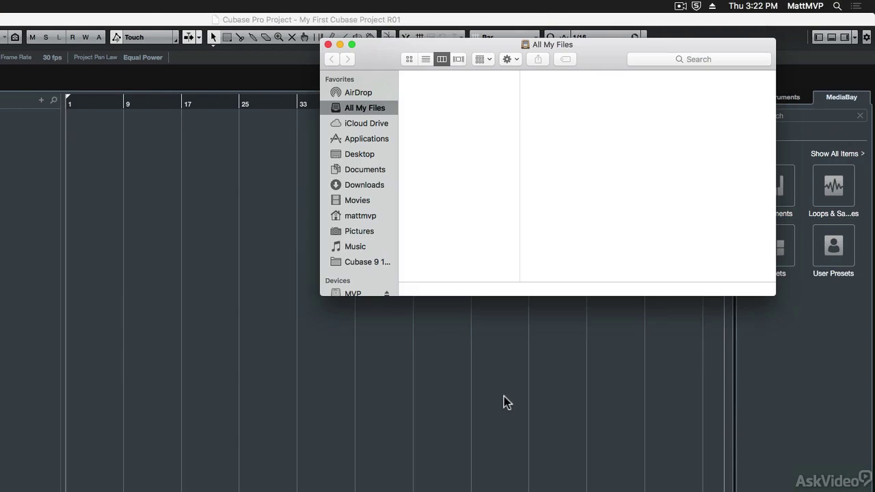
click(381, 264)
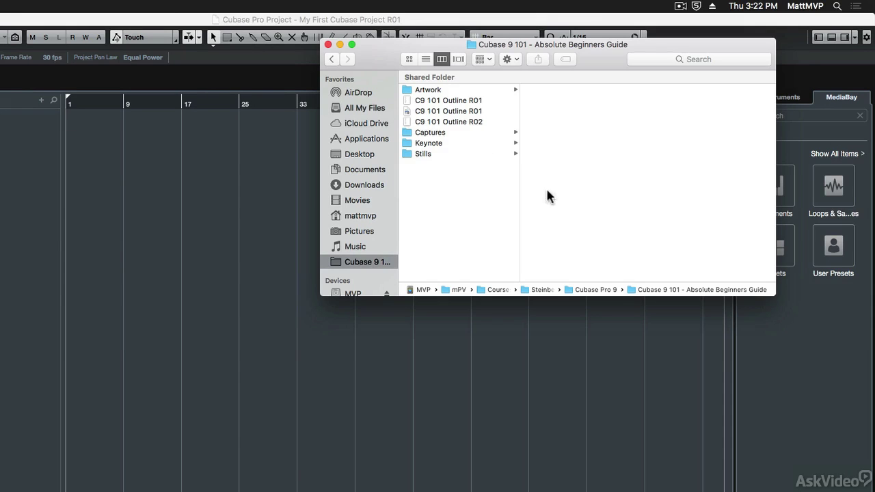
double_click(574, 291)
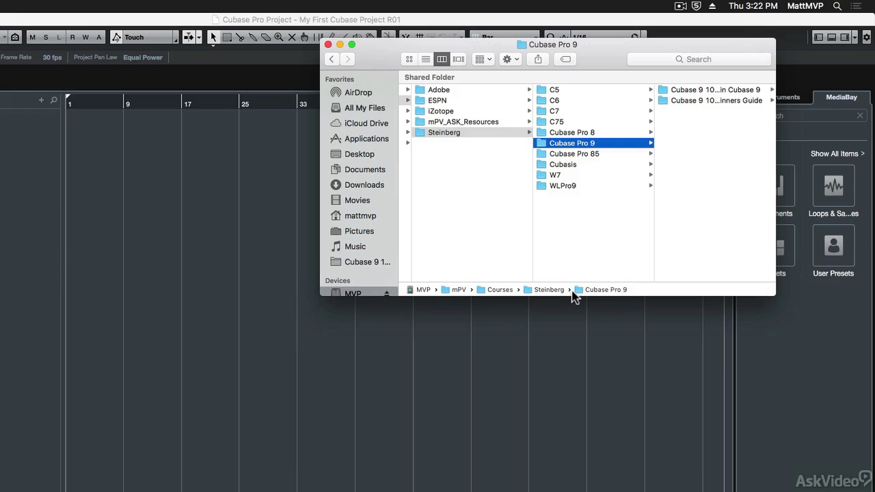
click(677, 94)
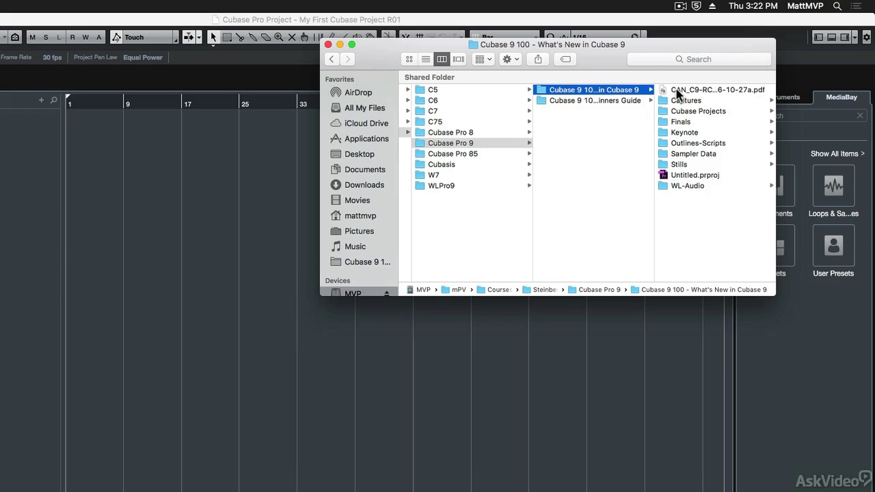
click(705, 112)
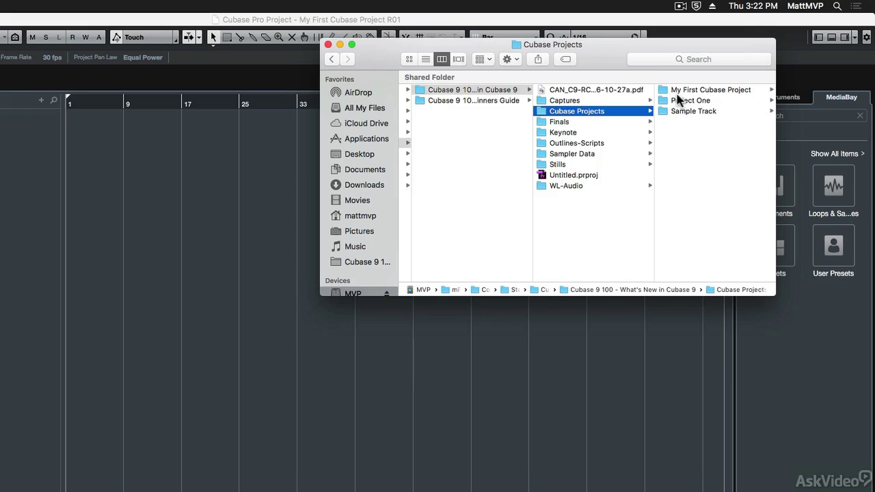
click(737, 93)
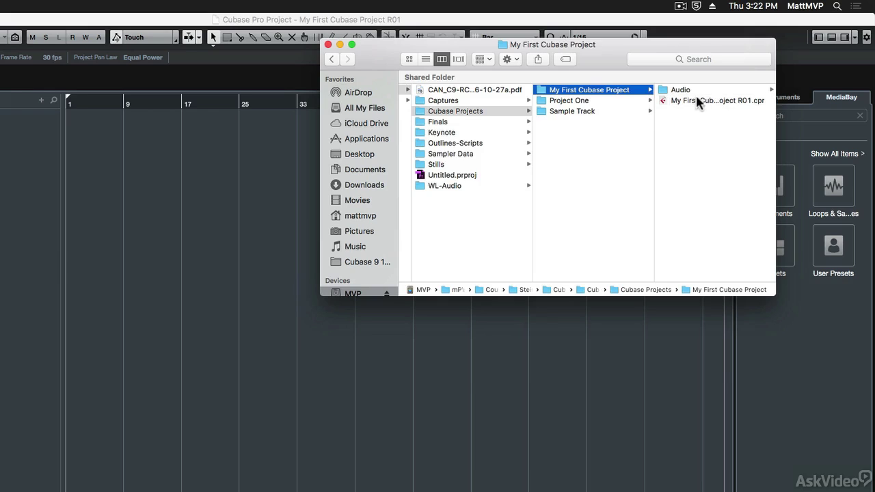
Open the project's Audio subfolder and confirm it holds no recordings yet
click(675, 90)
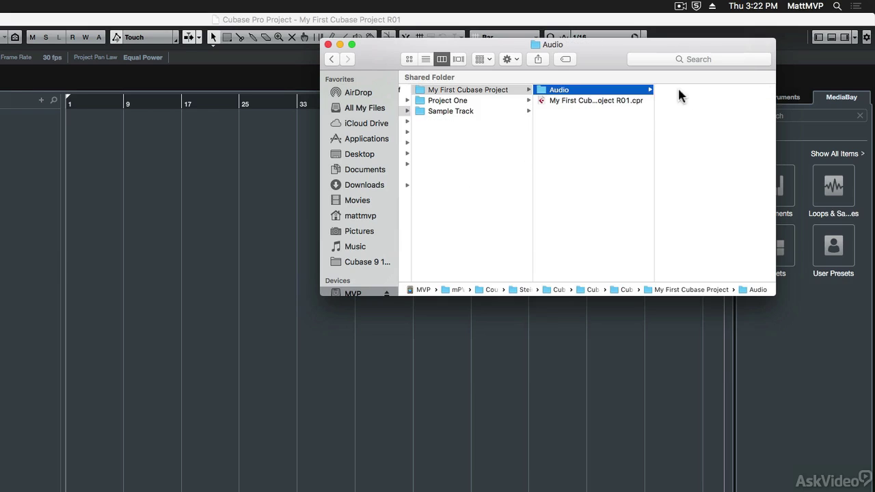